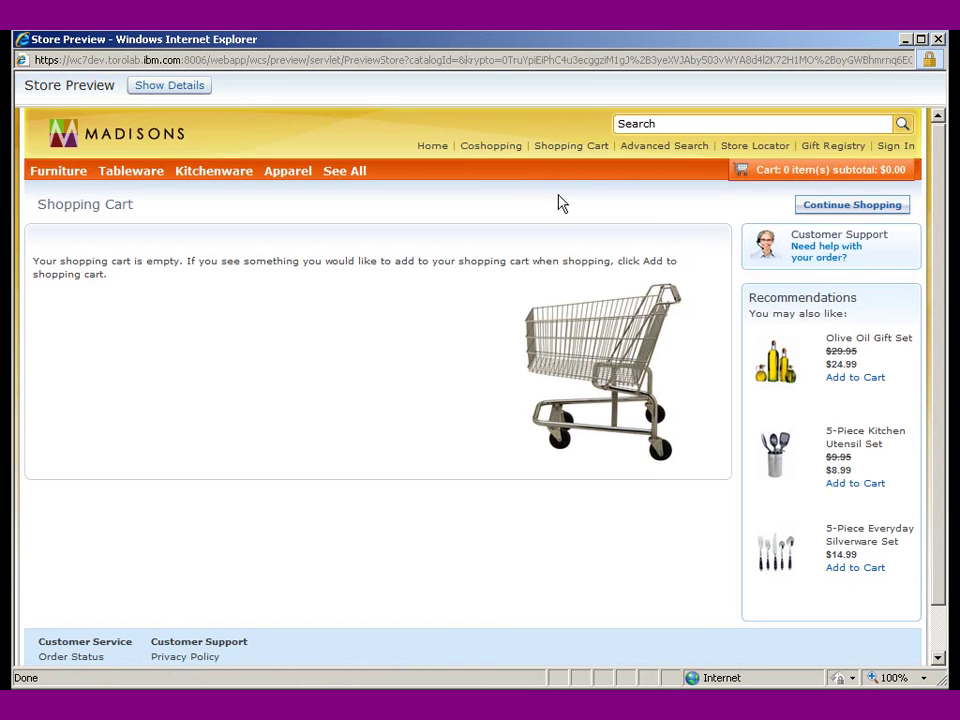
# Show preview details and marketing spot outlines, then select the ShoppingCartRightSideBarAds spot label
pyautogui.click(150, 88)
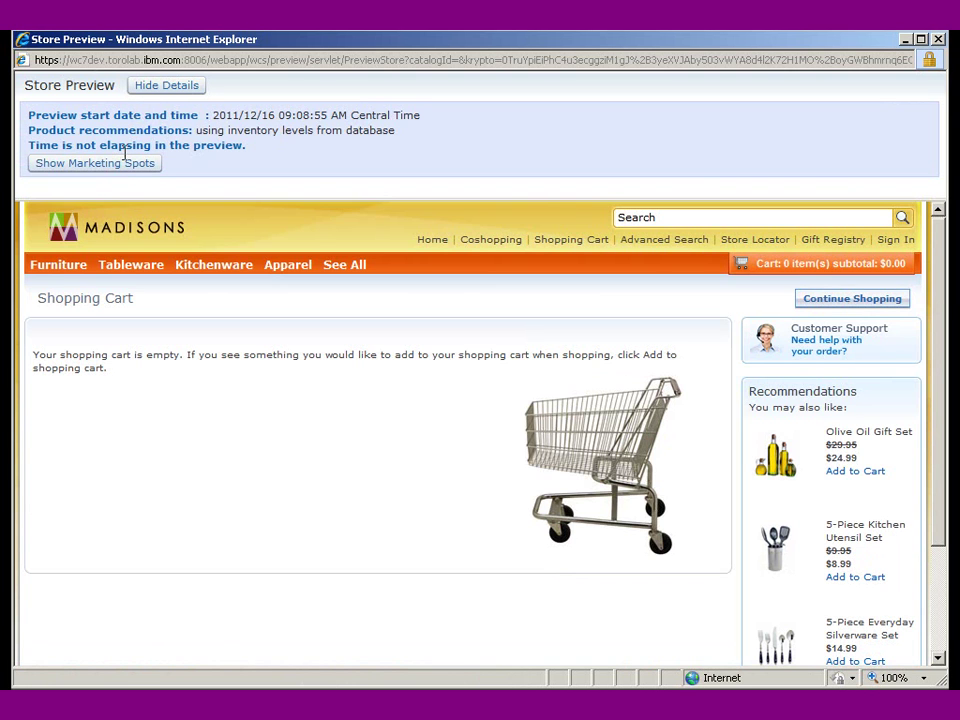
pyautogui.click(127, 170)
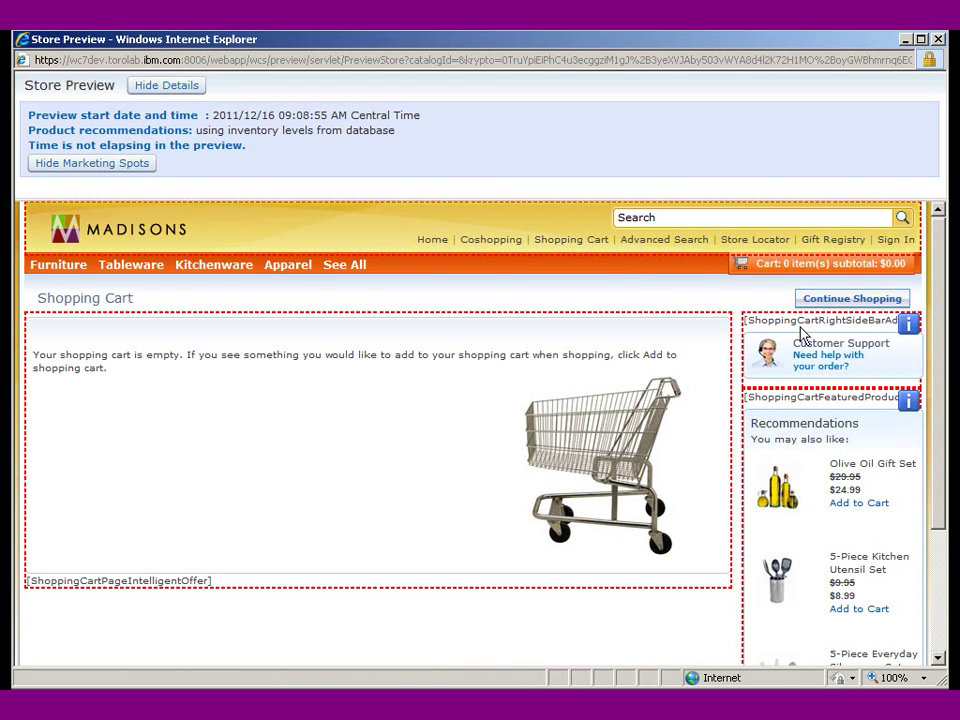
pyautogui.doubleClick(799, 324)
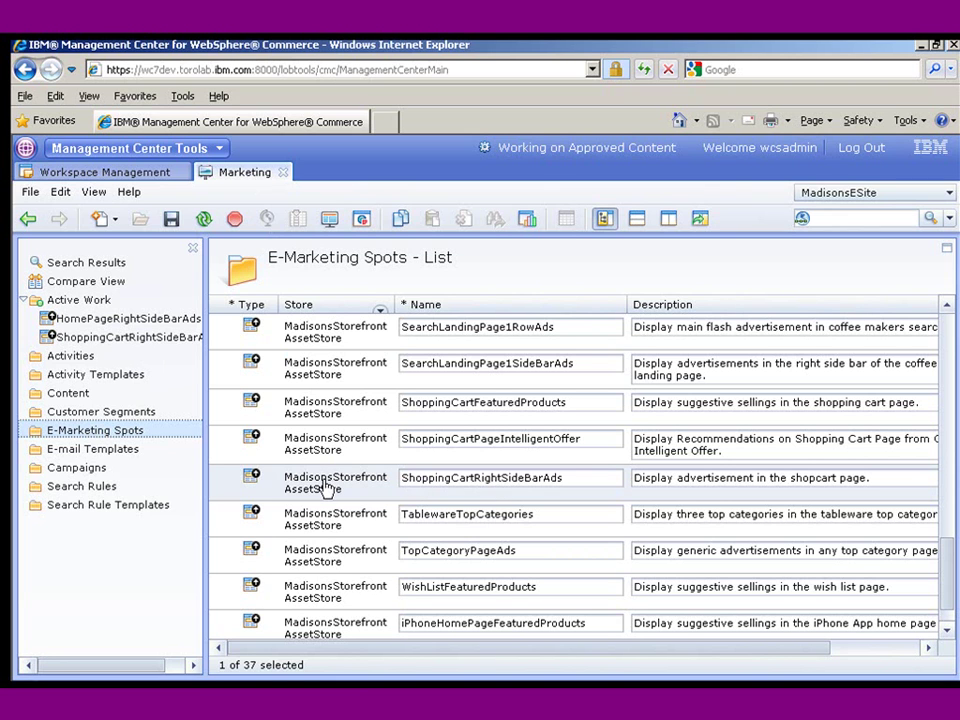
# Show the activity list for the ShoppingCartRightSideBarAds marketing spot
pyautogui.rightClick(327, 483)
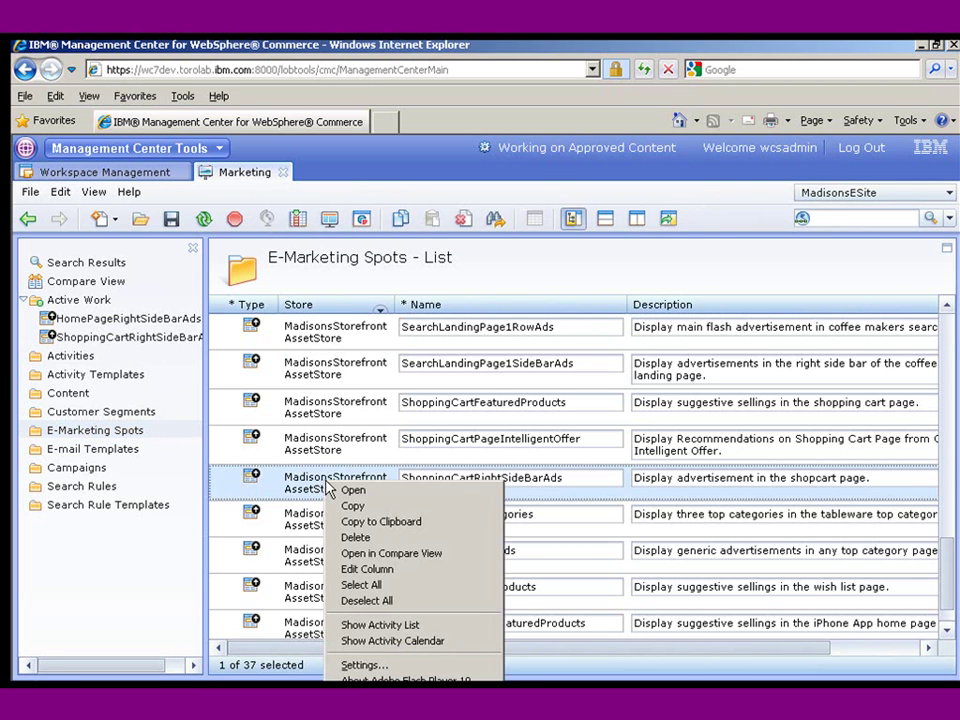
pyautogui.click(447, 630)
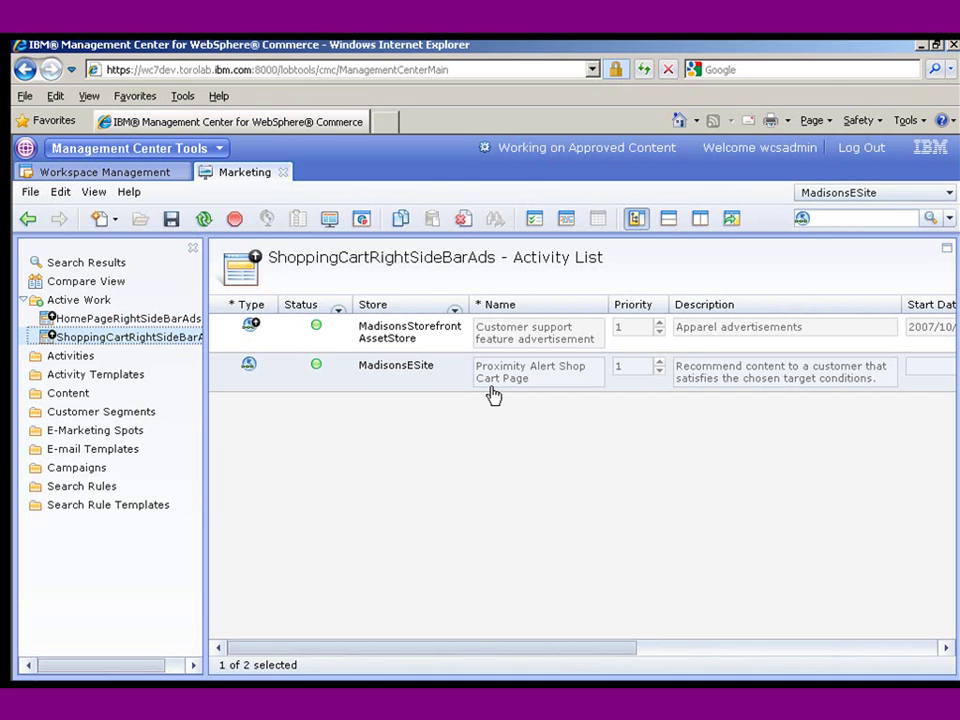
# Inspect the Proximity Alert Shop Cart Page activity's E-Marketing Spot and Recommend Content elements
pyautogui.doubleClick(432, 384)
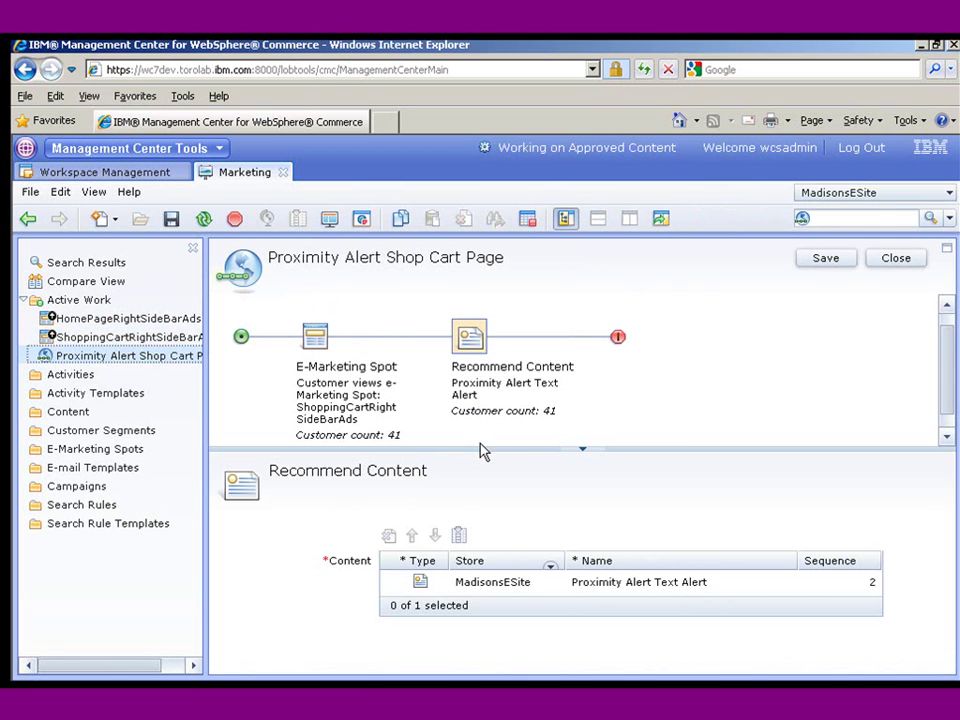
pyautogui.click(330, 364)
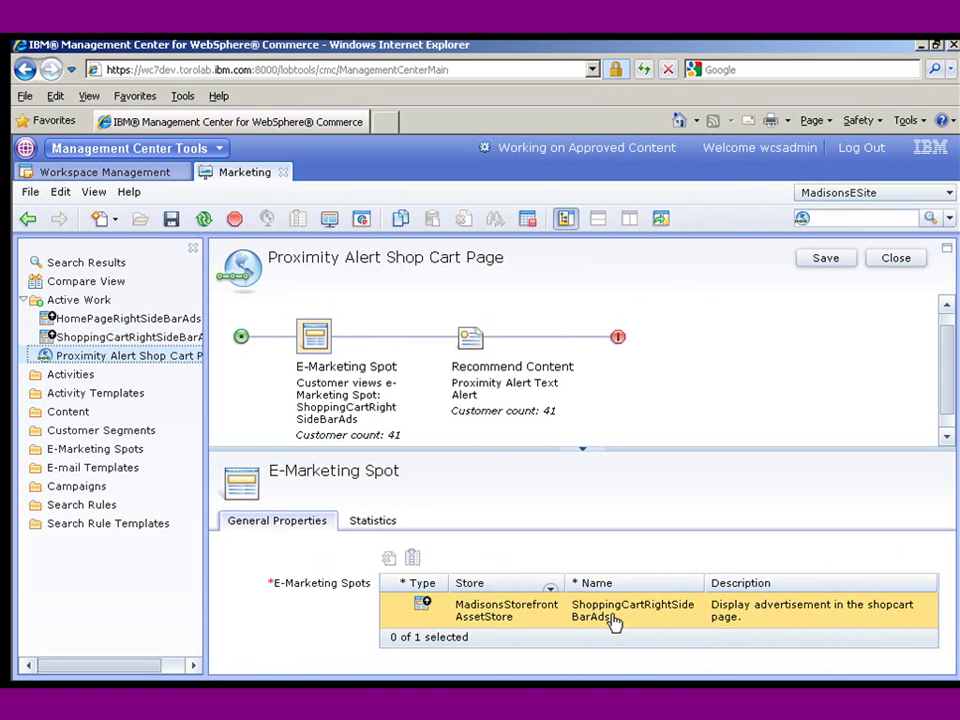
pyautogui.click(471, 338)
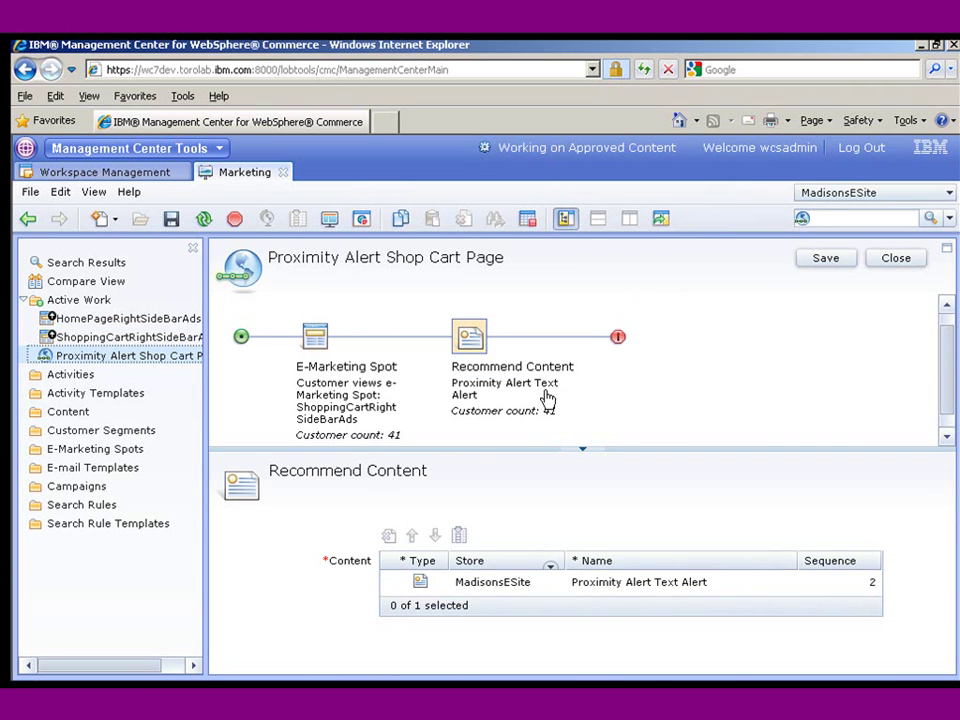
# Read the Proximity Alert Text Alert's cart-threshold wording, then close the content
pyautogui.doubleClick(478, 590)
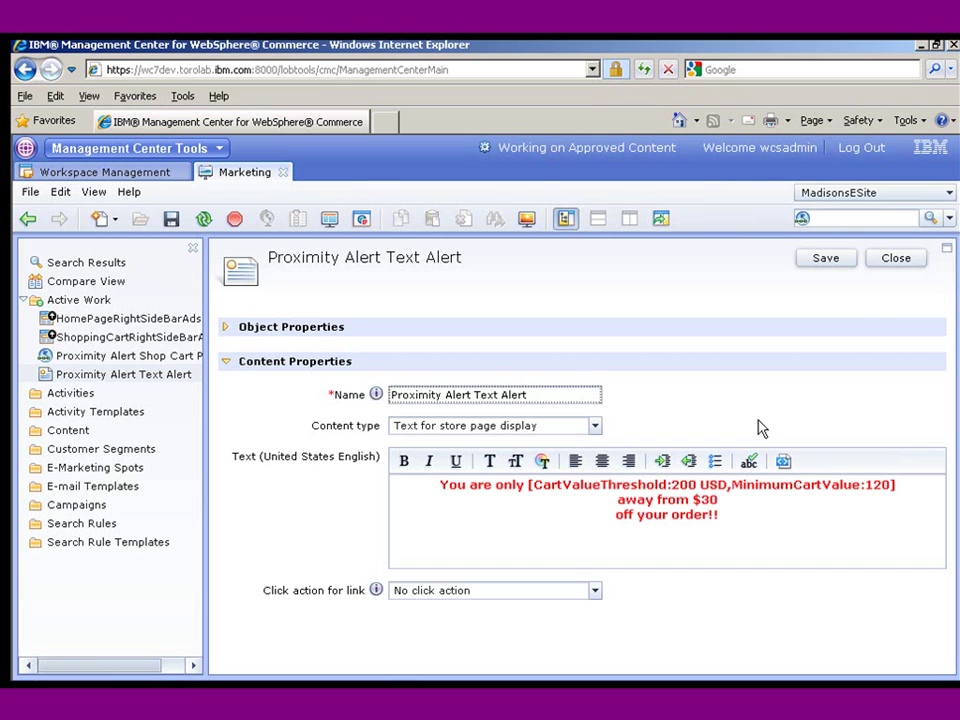
pyautogui.click(886, 268)
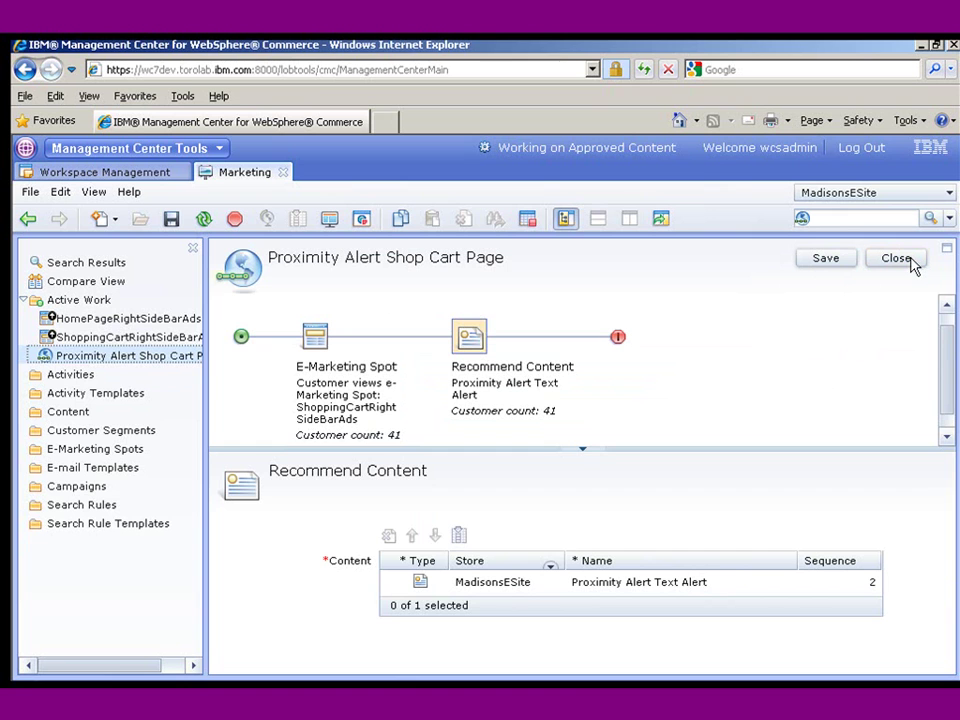
# Close the proximity alert activity and browse to the Furniture > Table Lamps category
pyautogui.click(911, 265)
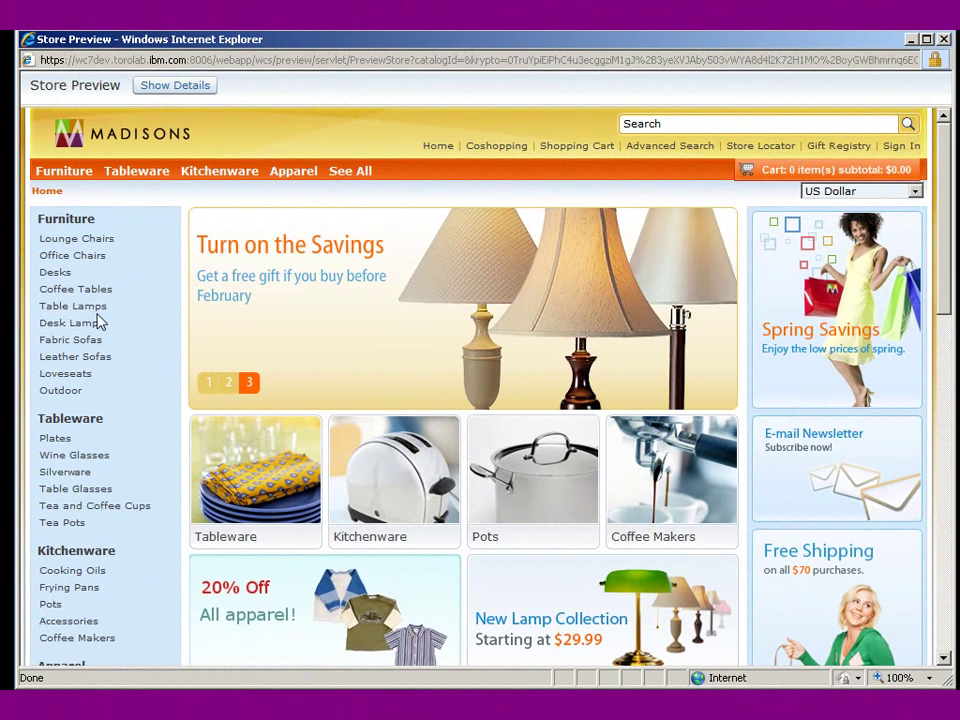
pyautogui.click(62, 310)
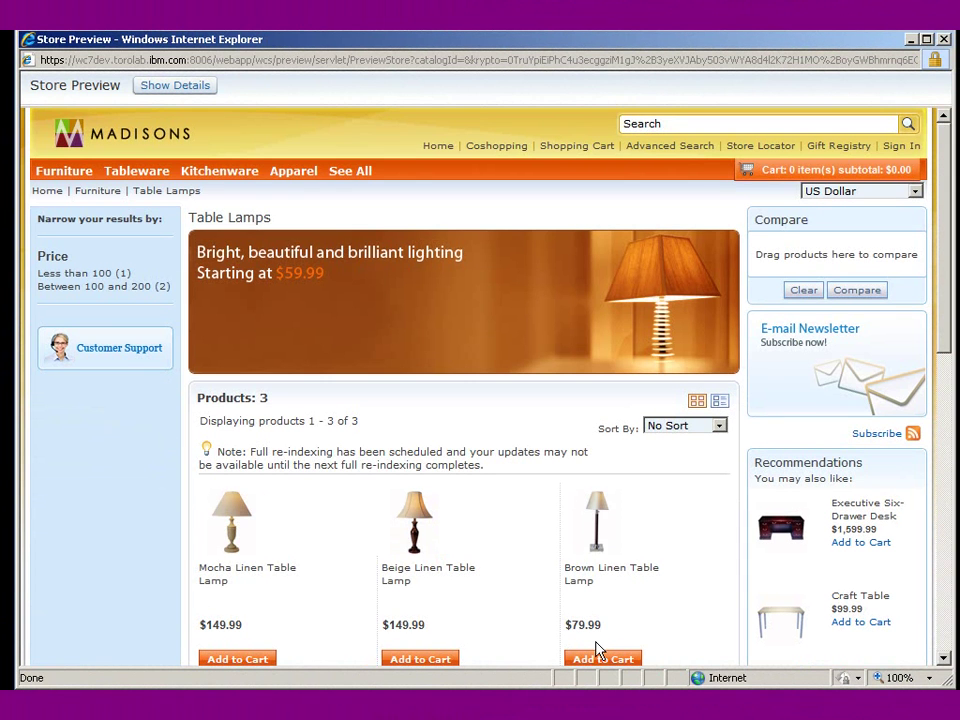
pyautogui.moveTo(597, 515)
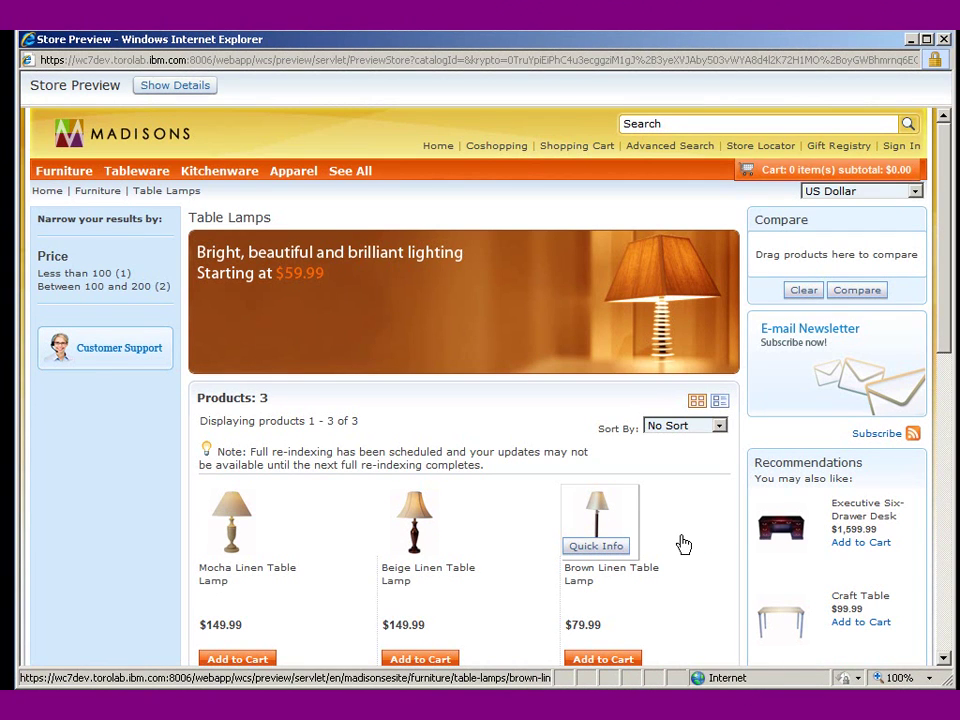
# Add the Brown Linen Table Lamp to the cart with quantity 2
pyautogui.click(683, 543)
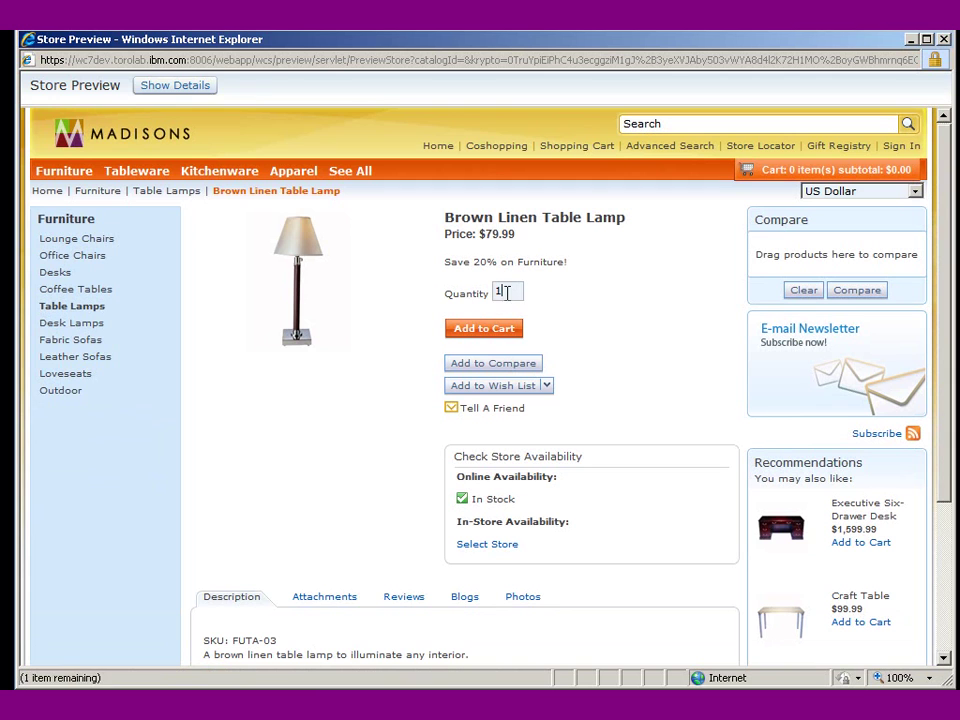
pyautogui.moveTo(502, 292); pyautogui.dragTo(470, 297)
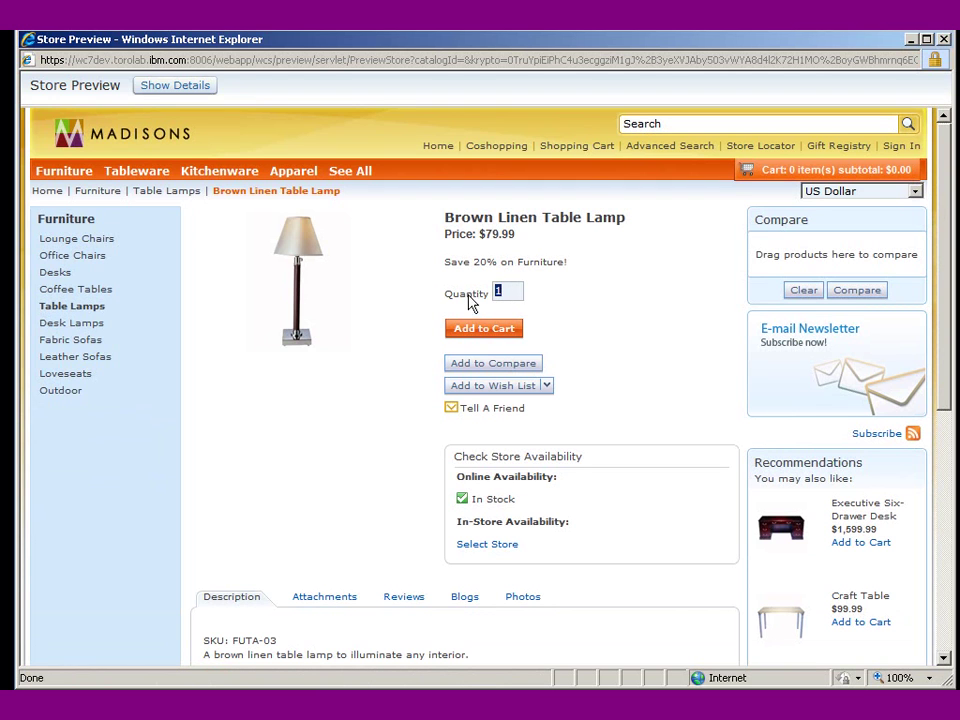
pyautogui.write('2')
pyautogui.click(484, 330)
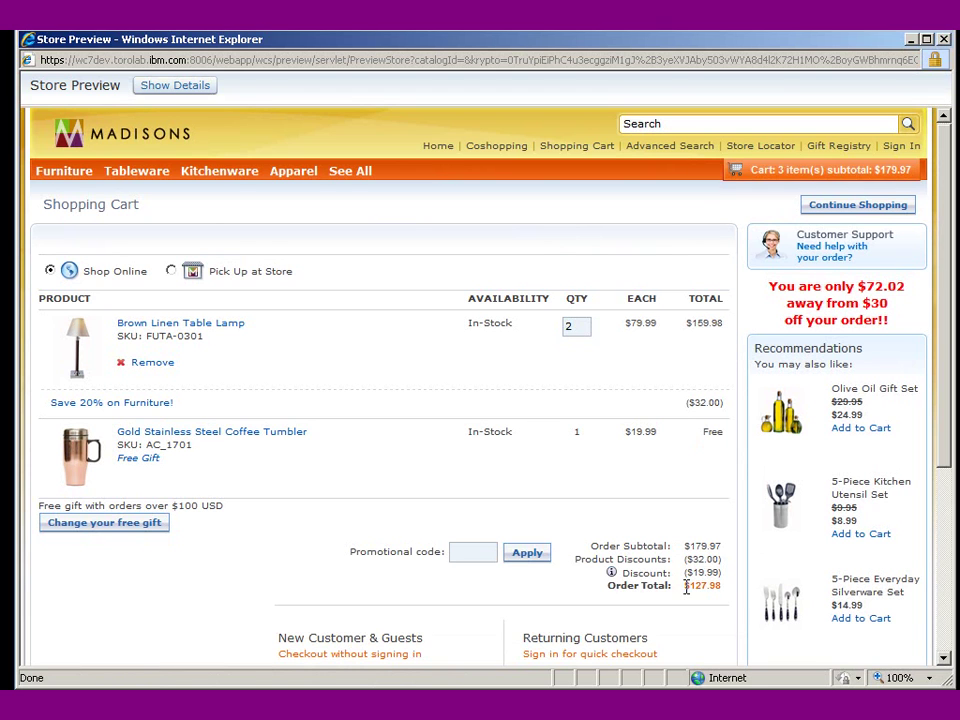
# Check the order total, then change the Brown Linen Table Lamp quantity to 3
pyautogui.moveTo(687, 588); pyautogui.dragTo(725, 597)
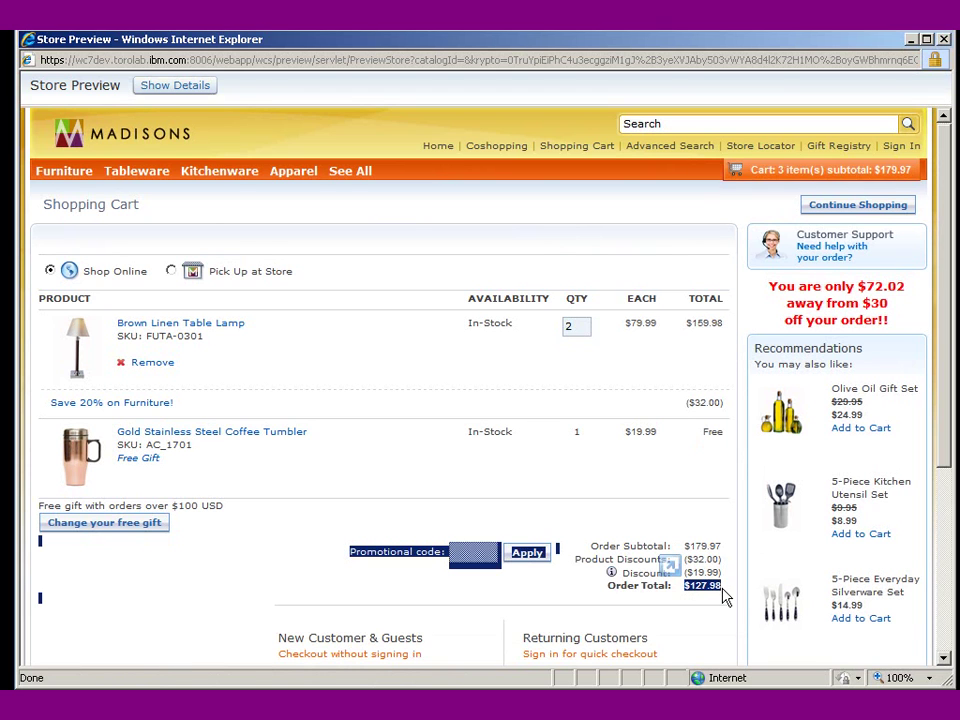
pyautogui.click(725, 597)
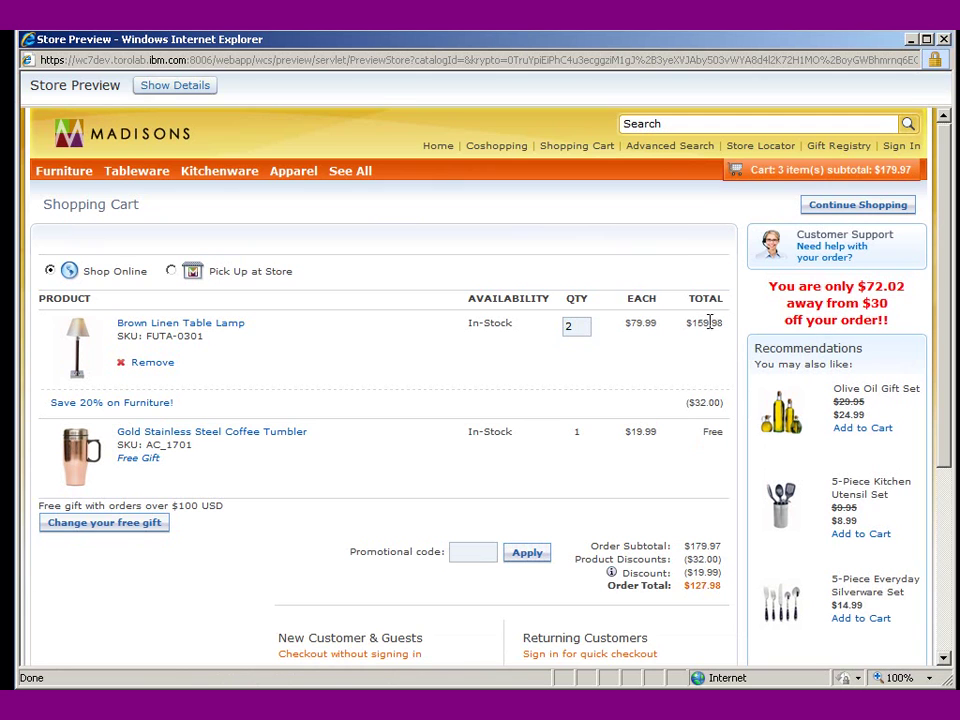
pyautogui.moveTo(581, 328); pyautogui.dragTo(546, 332)
pyautogui.write('3')
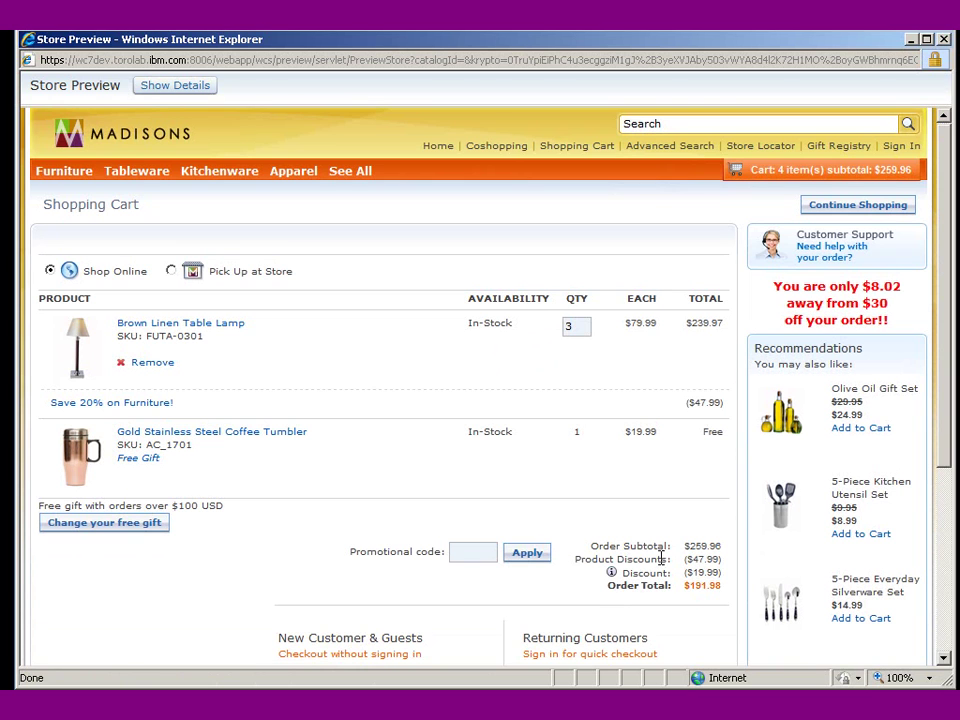
# Set the lamp quantity to 4 and refresh the cart from the header Cart link
pyautogui.doubleClick(576, 326)
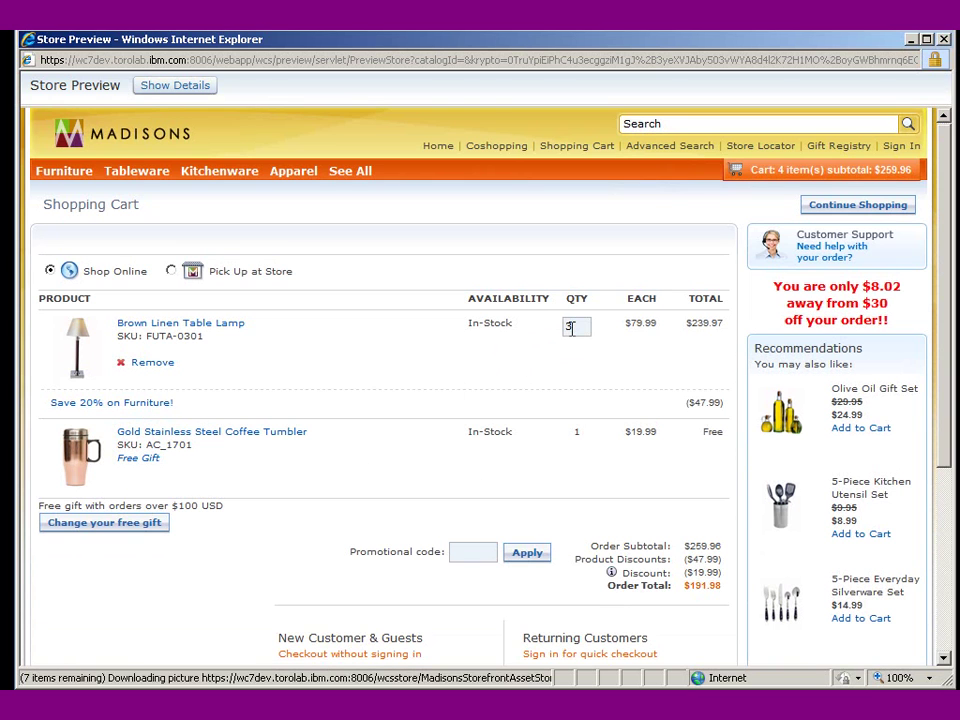
pyautogui.write('4')
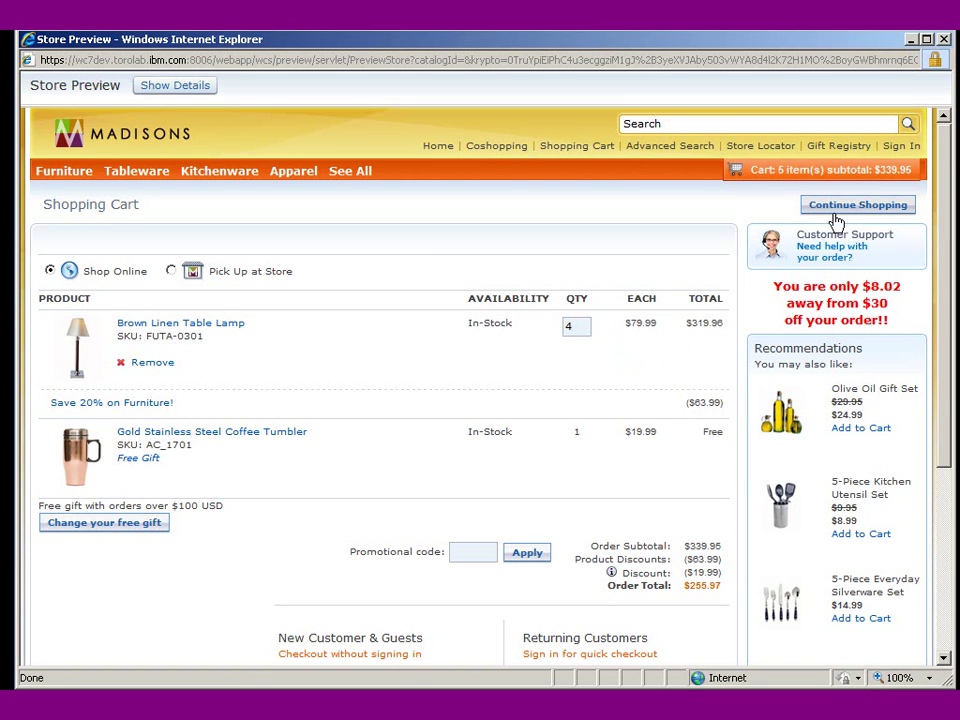
pyautogui.click(815, 172)
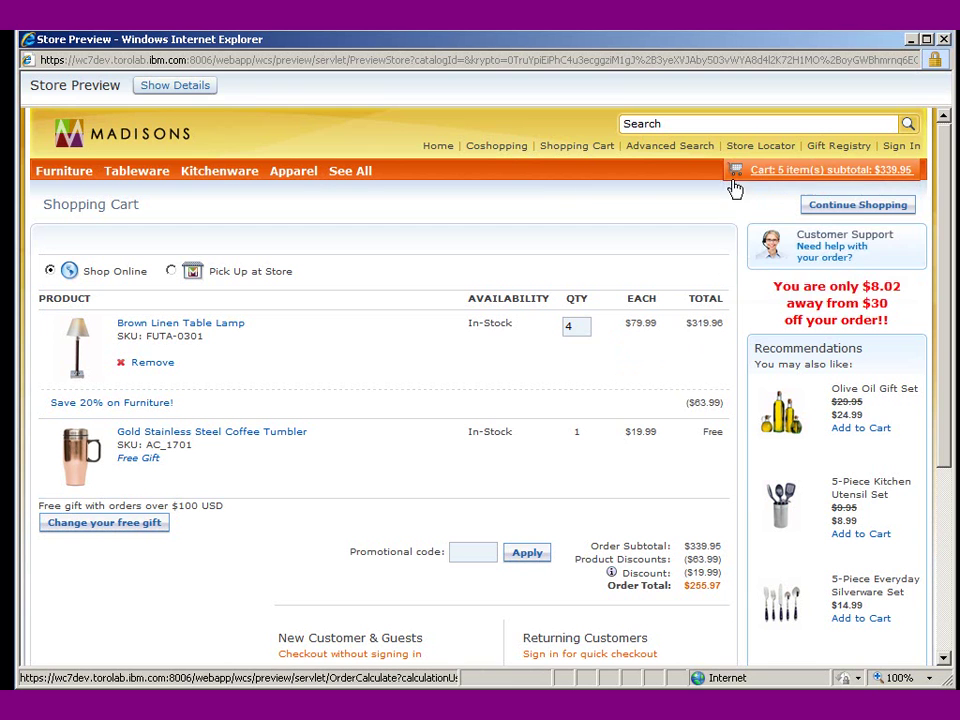